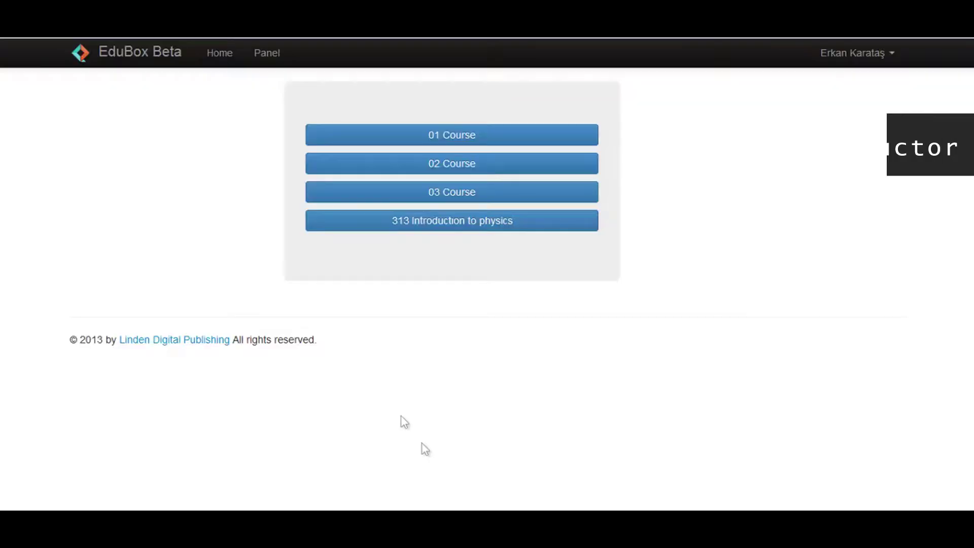
- Open Panel in the top bar to list every course and its sections
click(278, 56)
text(04)
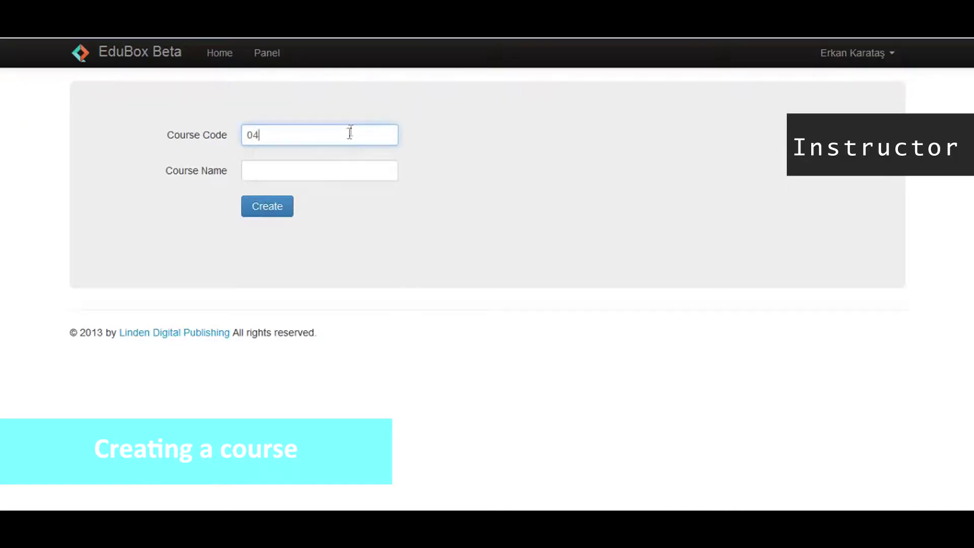
- Enter 'Course' as the name for course code 04 and create it
text(Course)
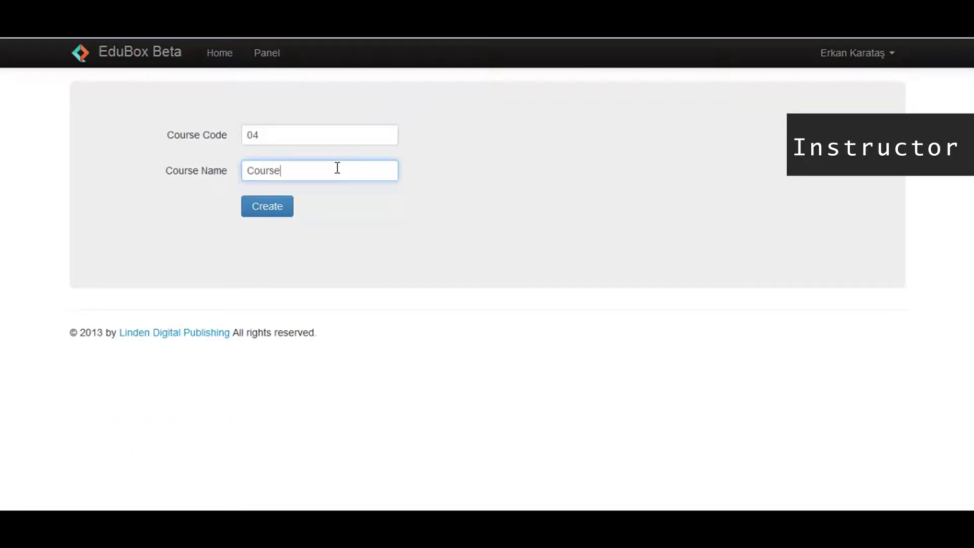
click(286, 208)
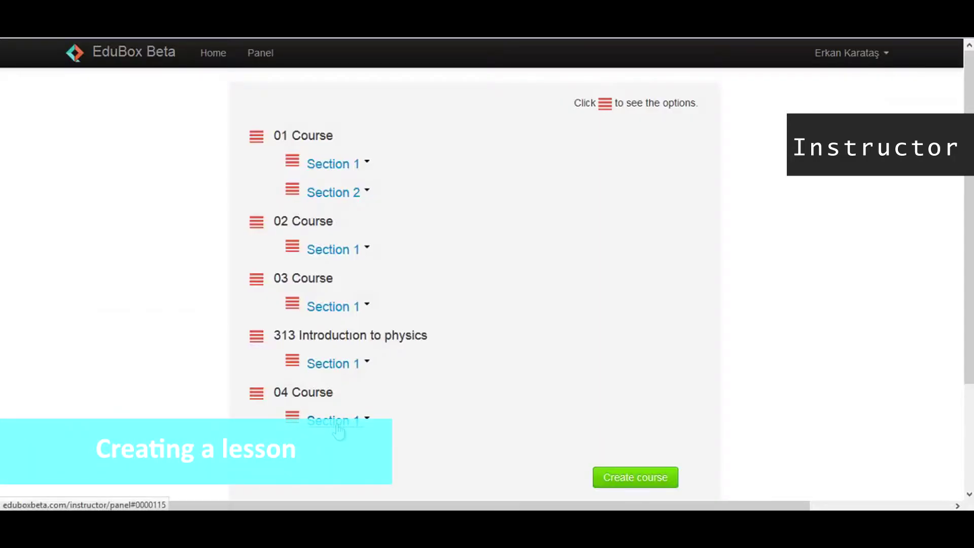
- Use Add Lesson on 04 Course's Section 1 to create 'Lesson 2'
click(298, 419)
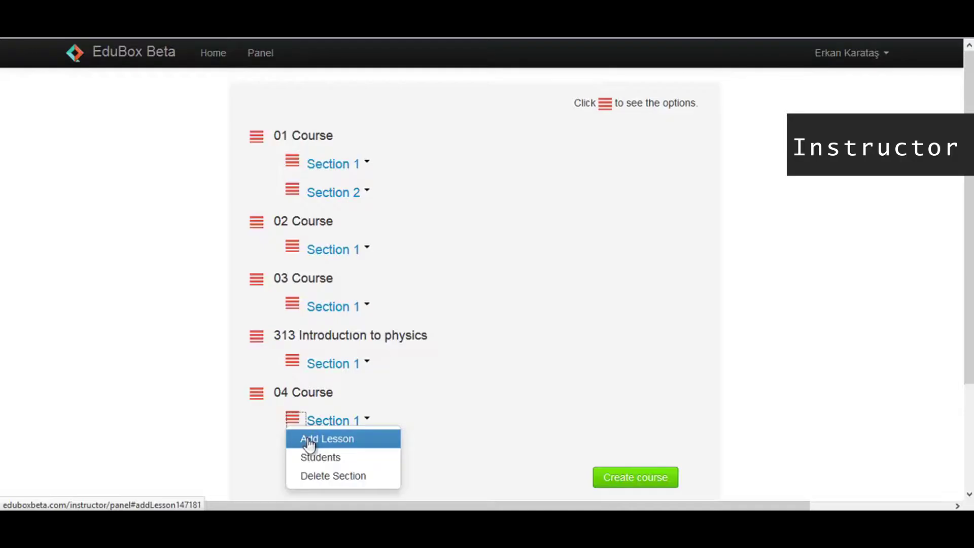
click(311, 441)
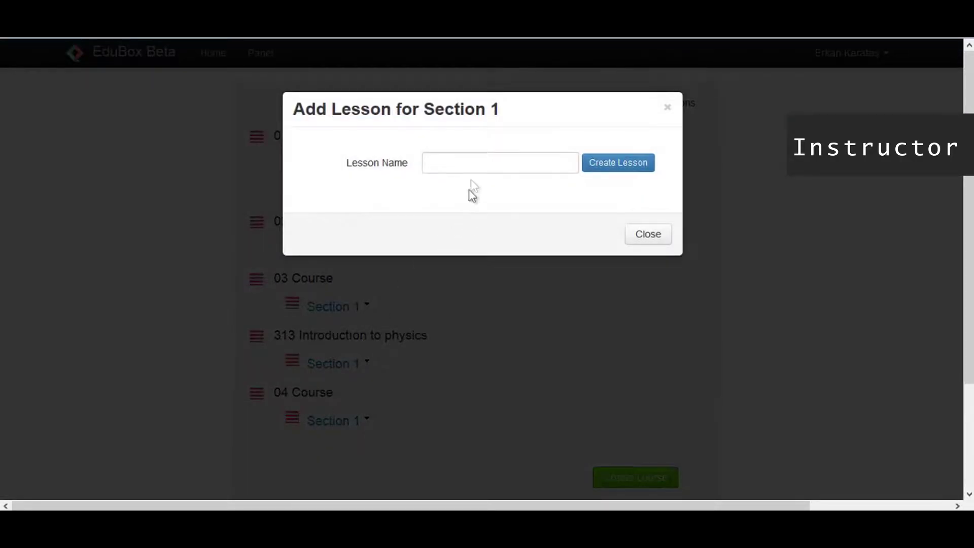
click(472, 163)
text(Lesson 2)
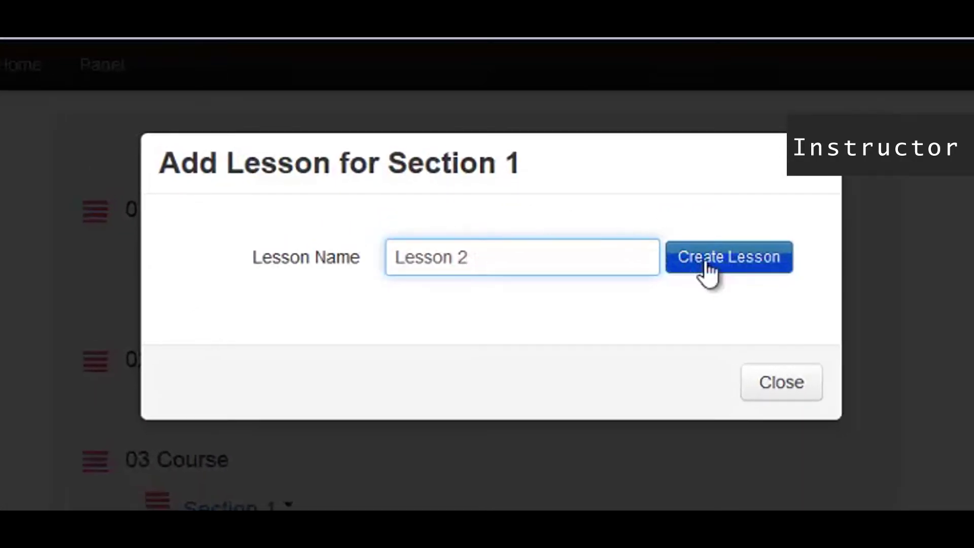
click(707, 263)
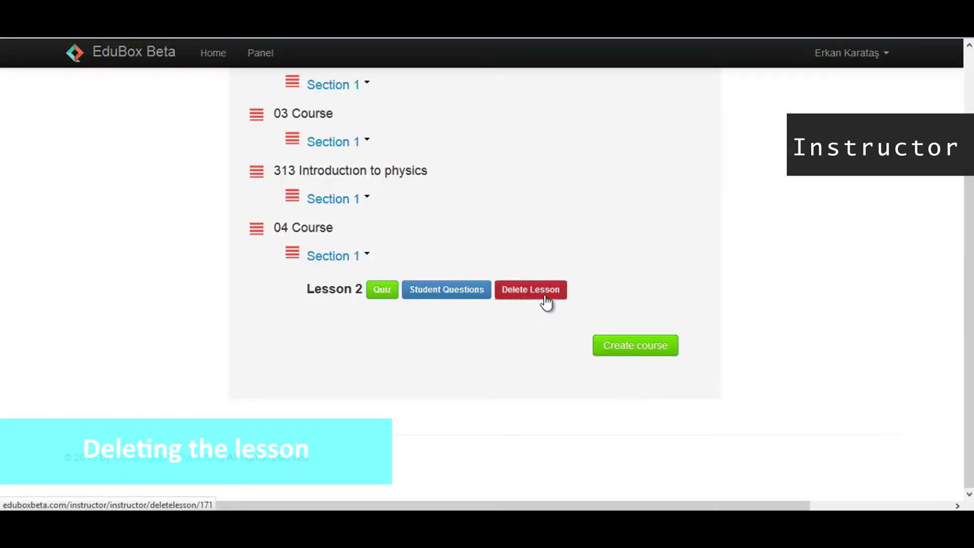
- Delete Lesson 2, then bring up a course's Section 1 lesson list
click(544, 297)
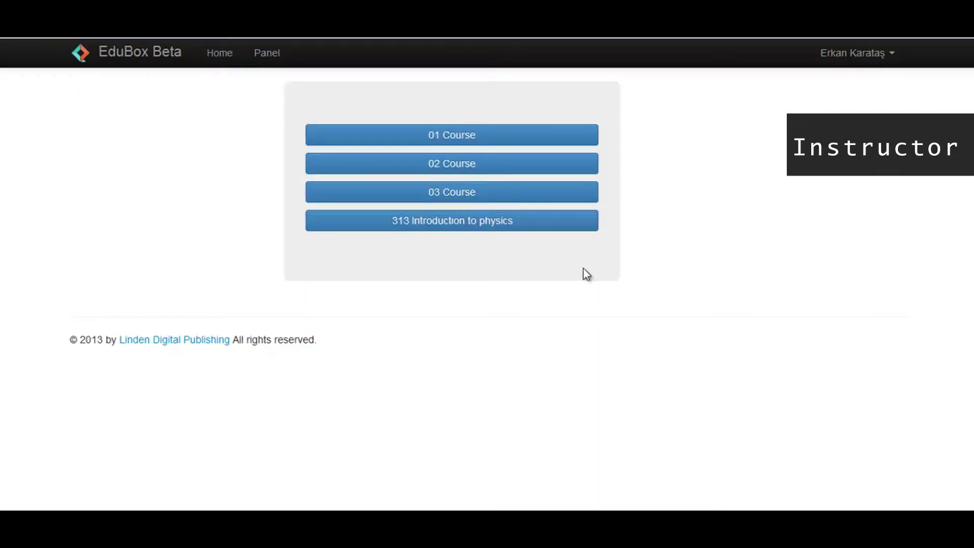
click(462, 137)
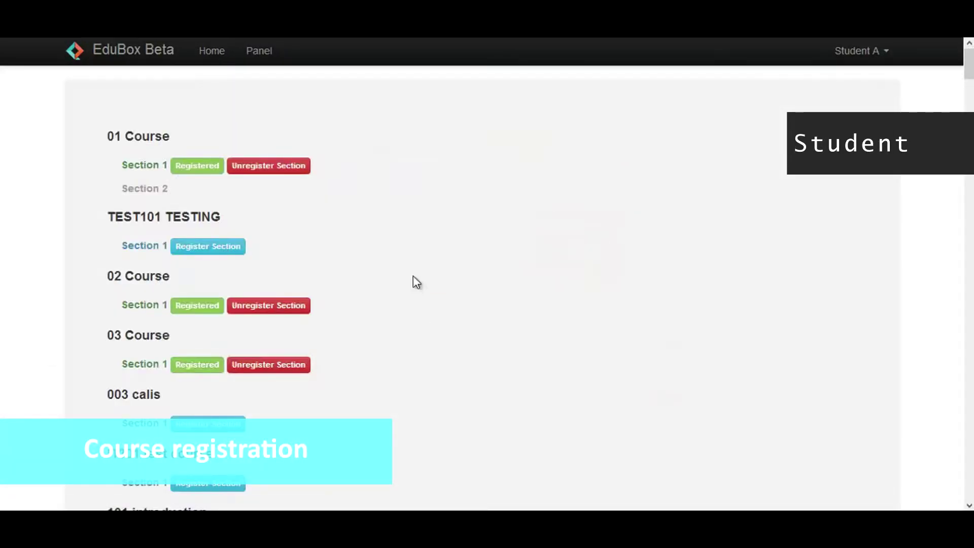
- Scroll down the instructor home page's course list
scroll(416, 281, down, 2)
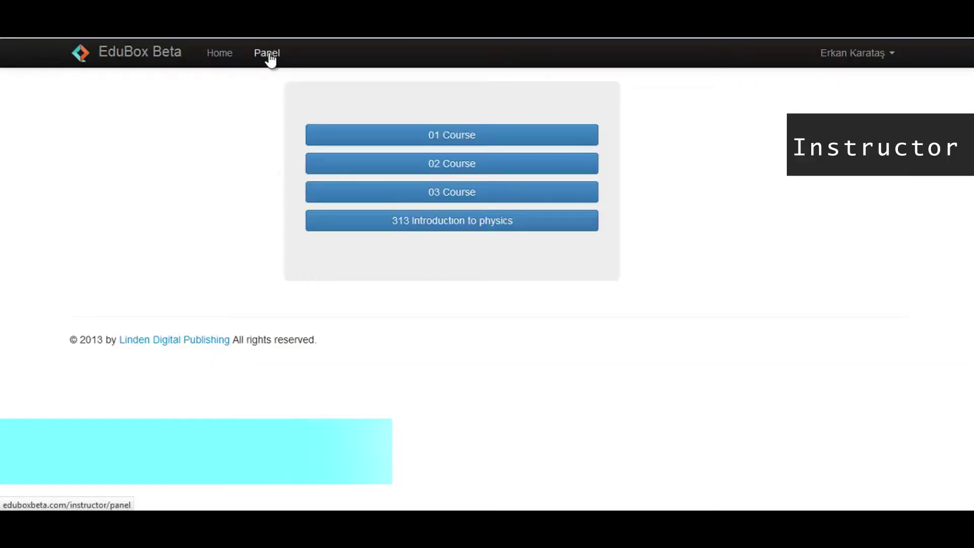
- Activate the second pending student in the Students list of 01 Course's Section 1
click(270, 56)
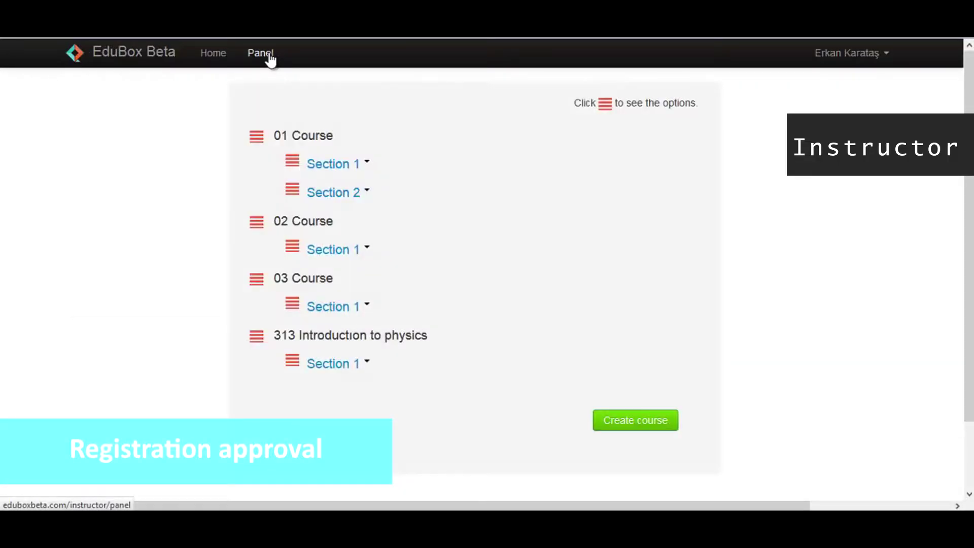
click(300, 166)
click(315, 200)
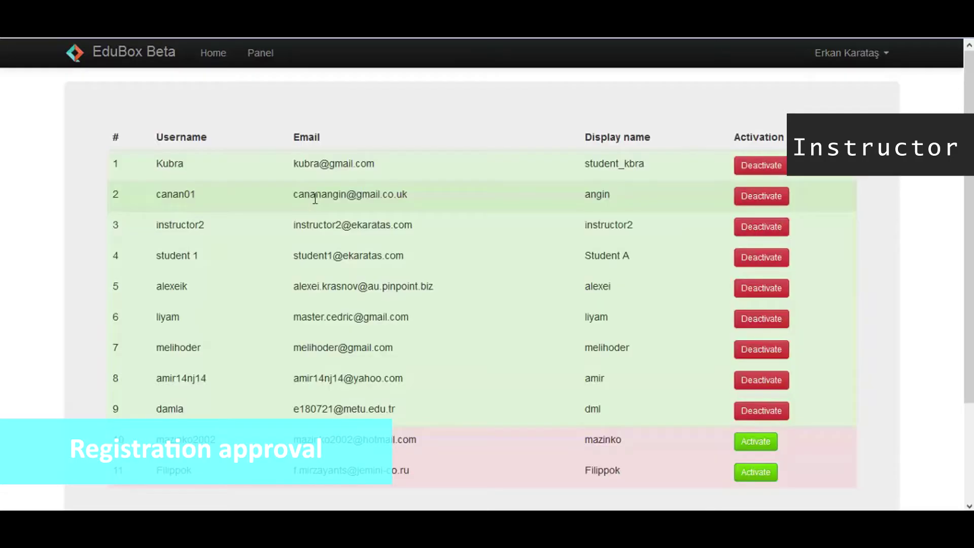
click(758, 478)
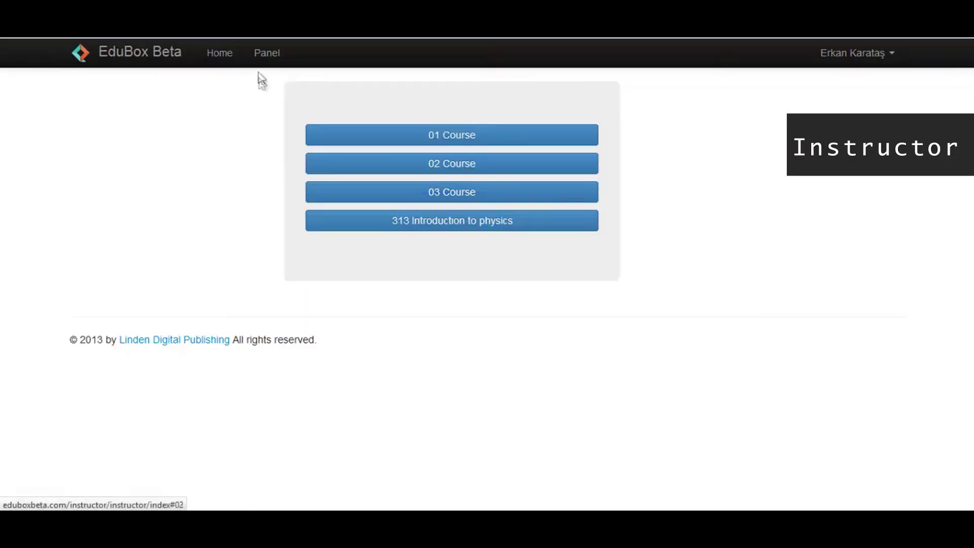
- Open a lesson's quiz page under 01 Course Section 1, create a new quiz, and open Quiz 5
click(265, 65)
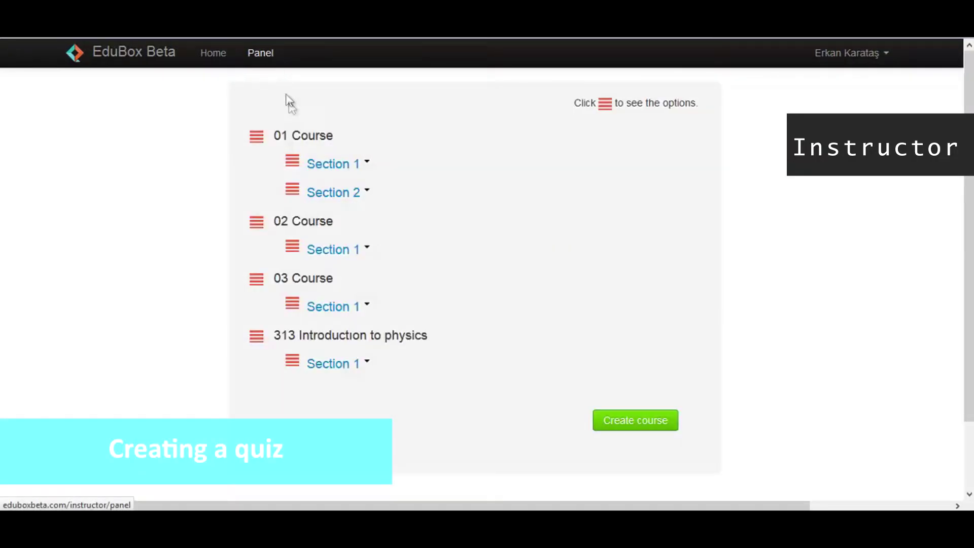
click(323, 164)
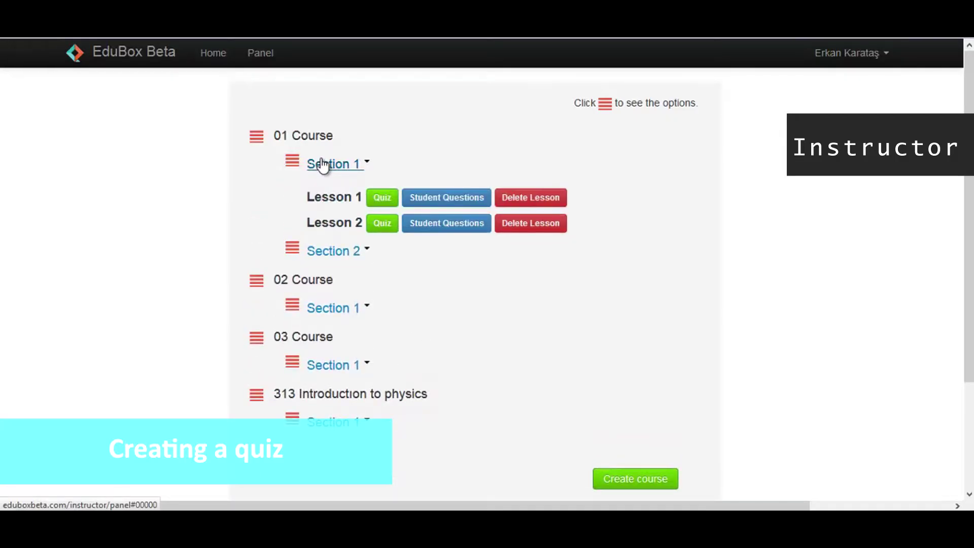
click(384, 211)
text(quiz 5)
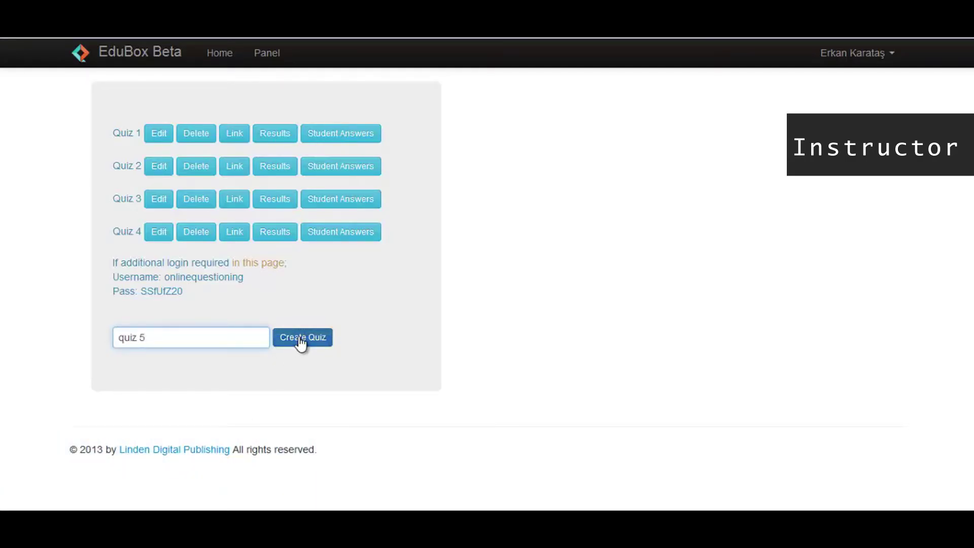
click(301, 342)
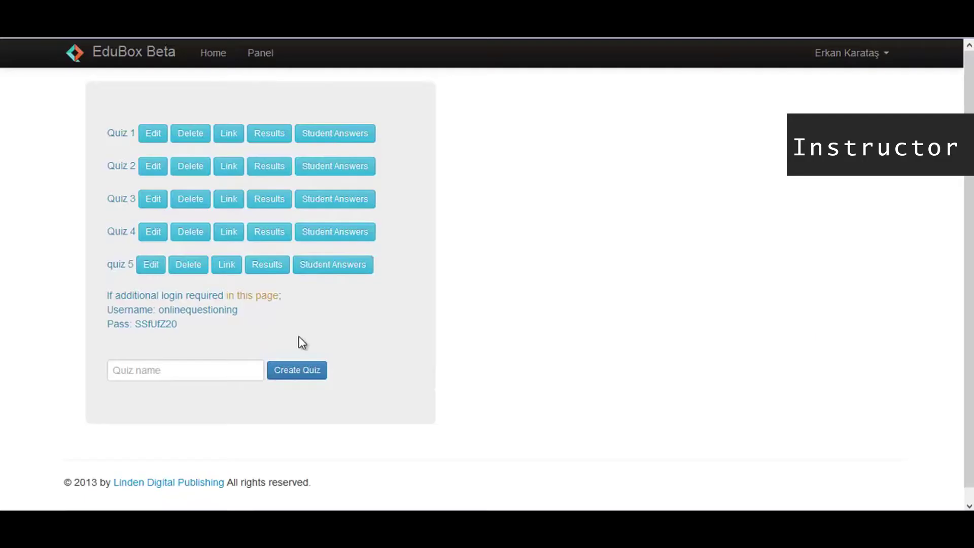
click(151, 265)
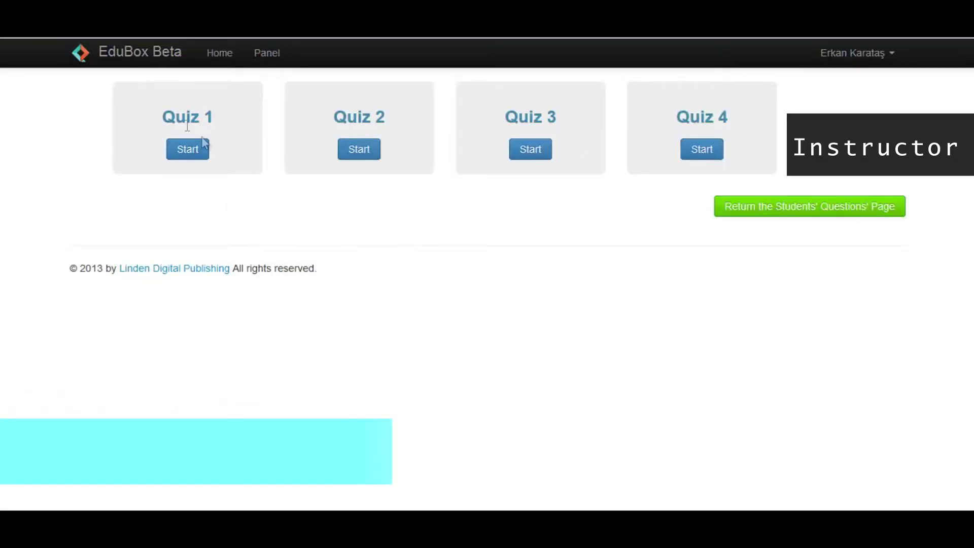
- Start Quiz 1 and submit the student's answers while its timer runs
click(184, 151)
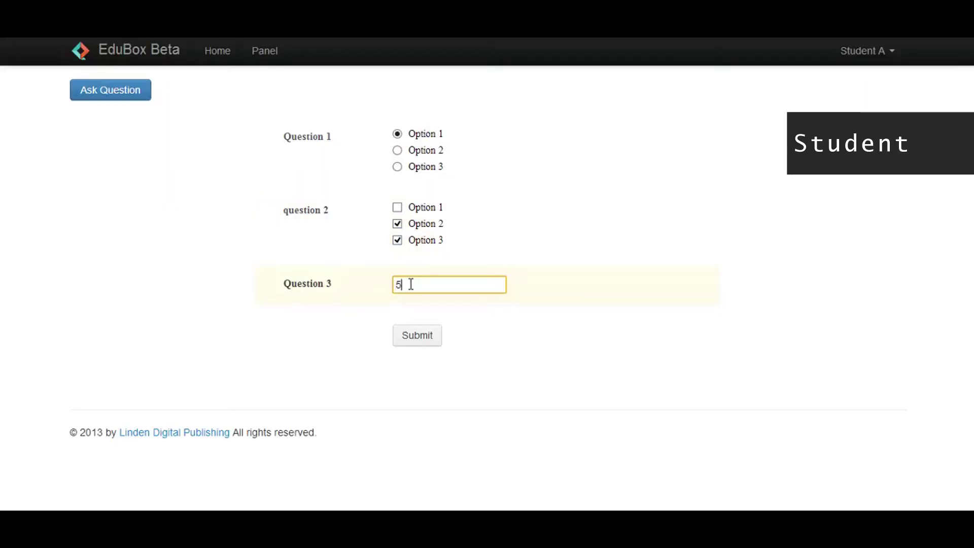
click(416, 336)
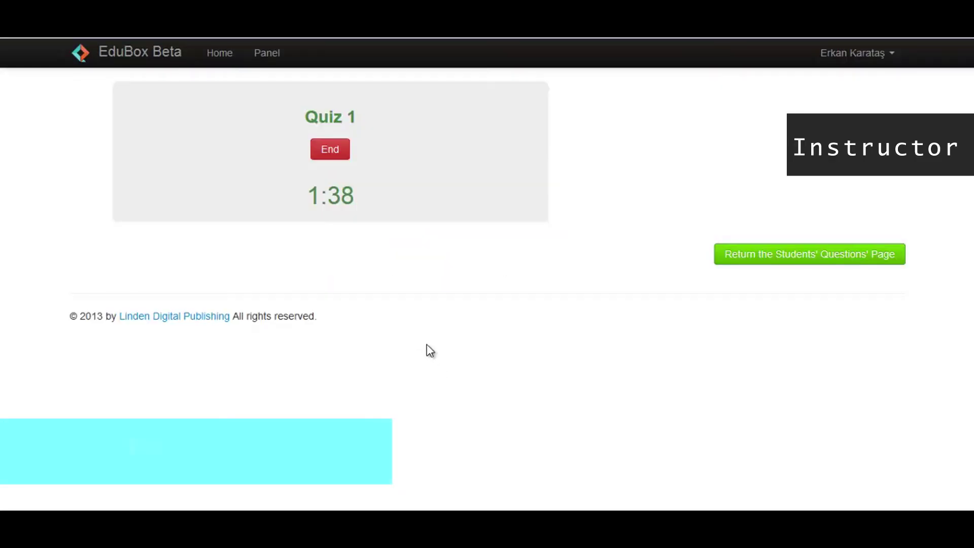
- End Quiz 1 and scroll down through the Question 1, 2 and 3 result charts
click(333, 152)
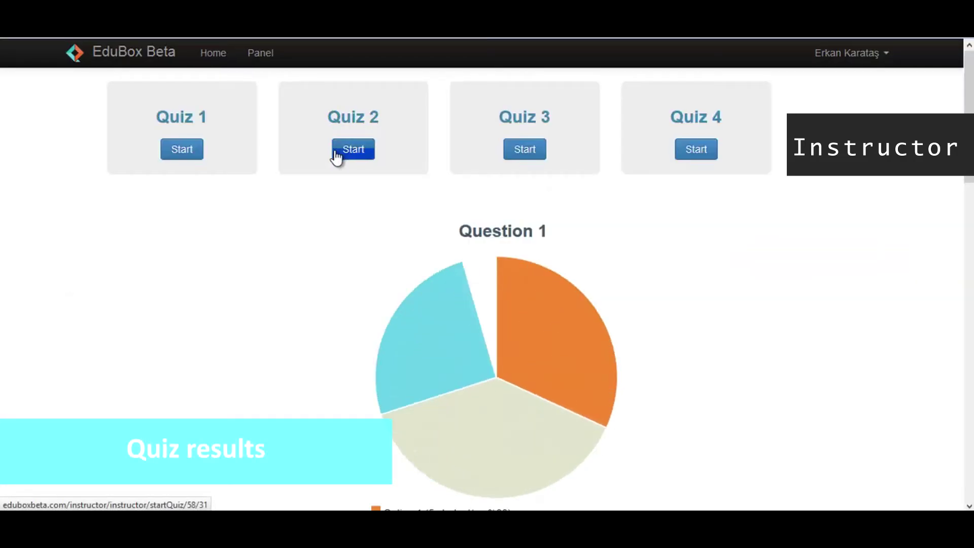
scroll(659, 279, down, 1)
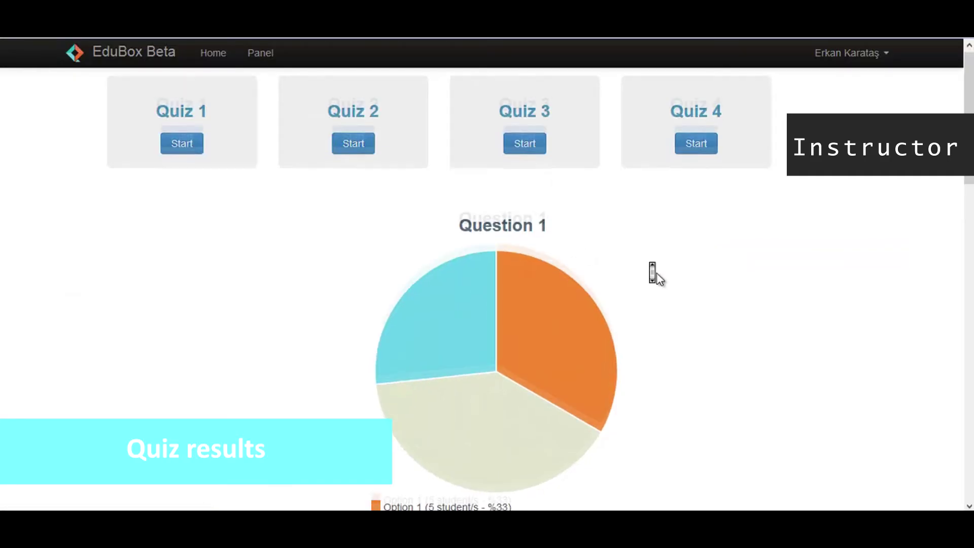
scroll(659, 279, down, 4)
scroll(656, 275, down, 3)
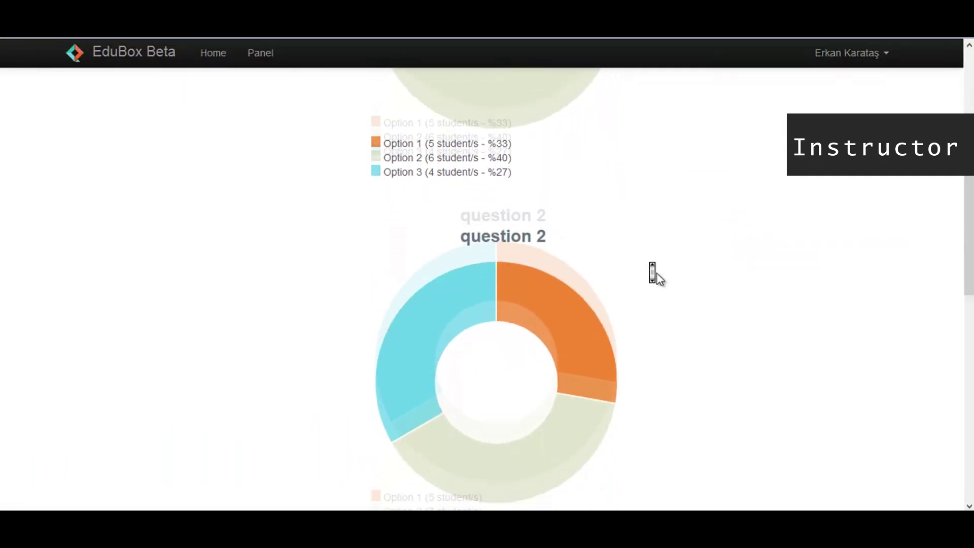
scroll(657, 275, down, 4)
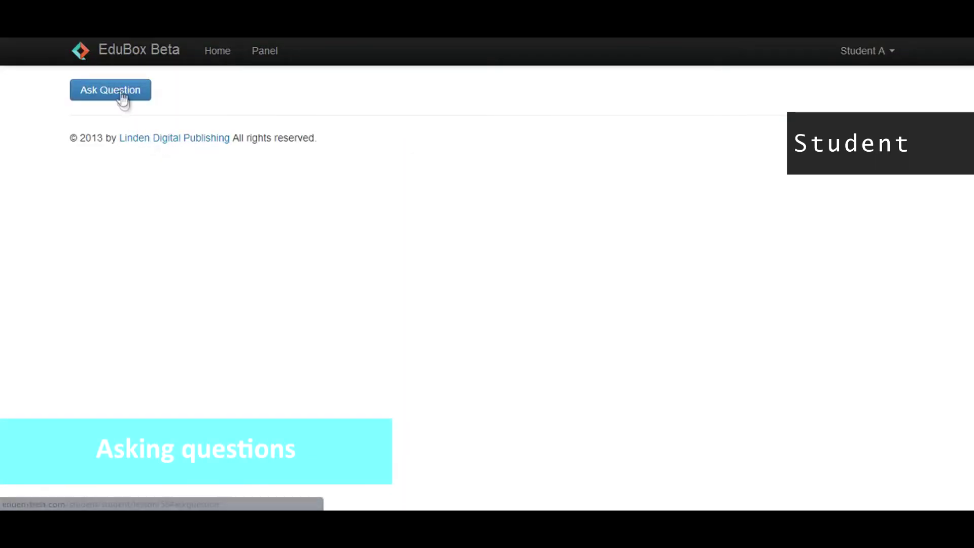
- Ask the definition-of-education question with 'Use my real name' left unchecked
click(120, 92)
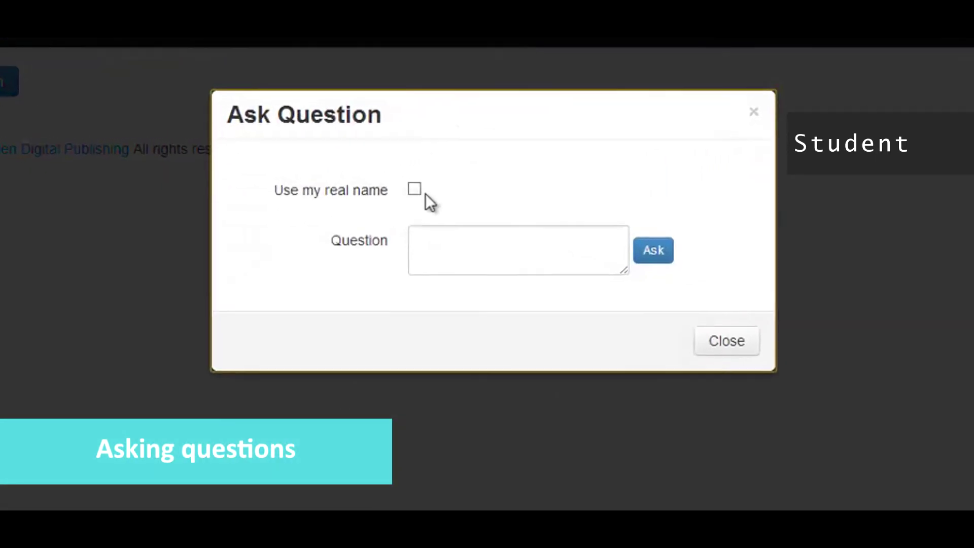
click(429, 171)
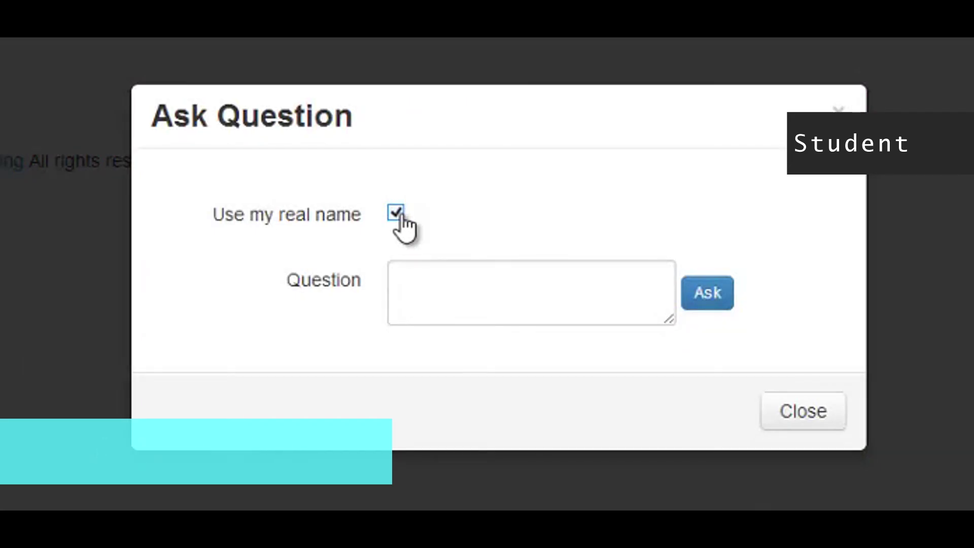
click(399, 213)
click(422, 283)
text(what is the definit)
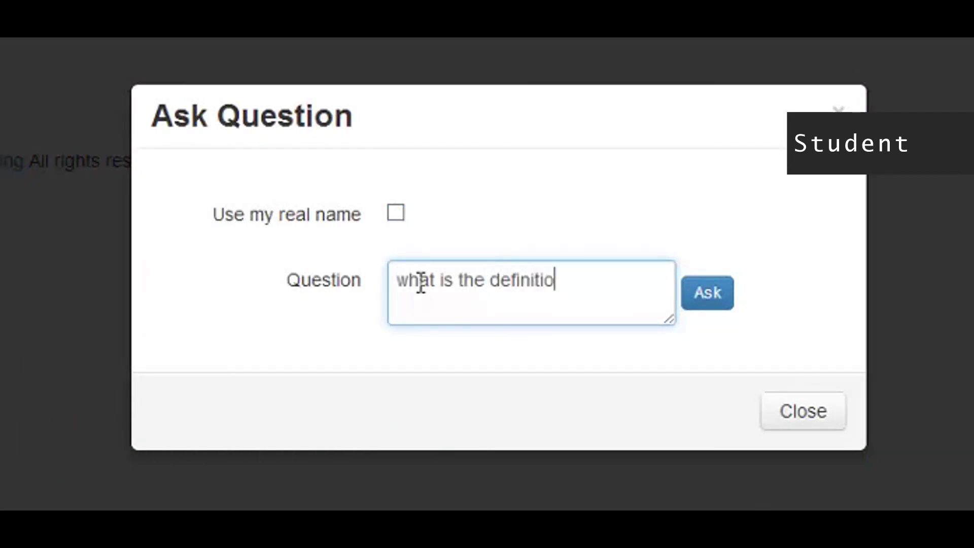
text(ion)
click(711, 305)
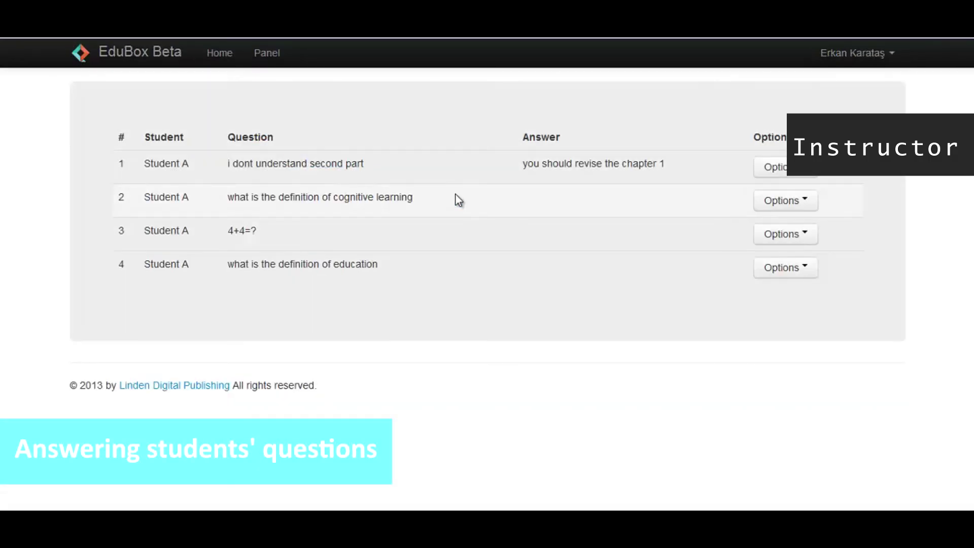
- Answer the student's '4+4=?' question in row 3 with 8
click(812, 240)
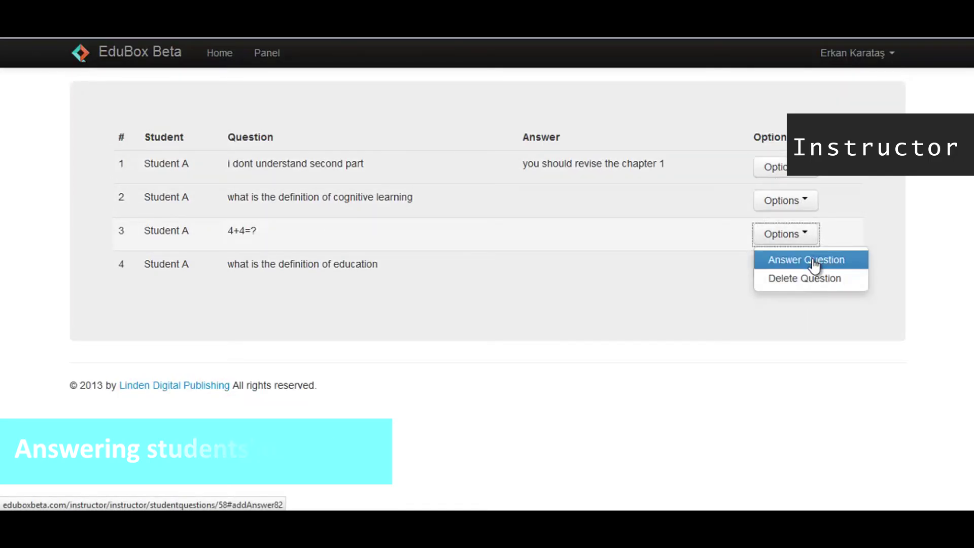
click(812, 258)
click(508, 211)
text(8)
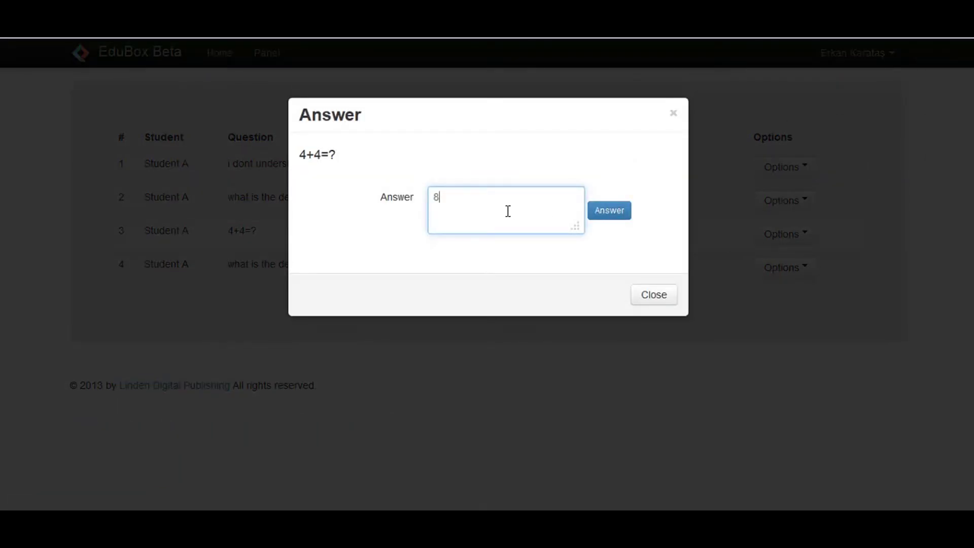
click(614, 213)
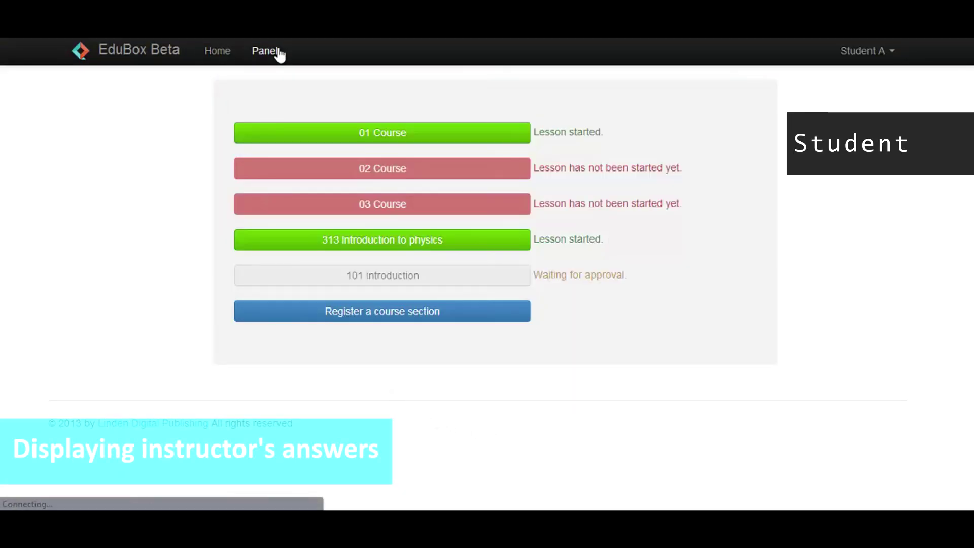
- Open 01 Course and expand Lesson 1 to view its questions and answers
click(433, 133)
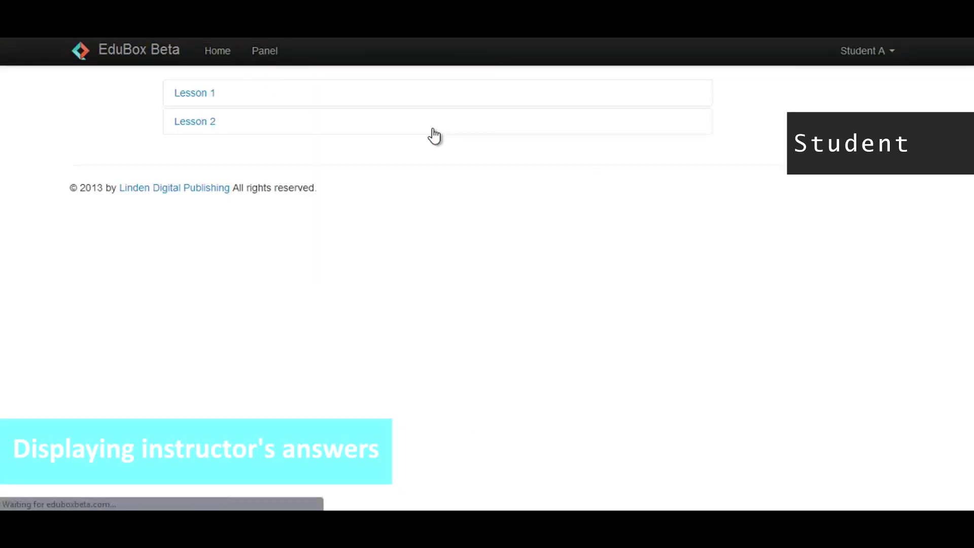
click(196, 95)
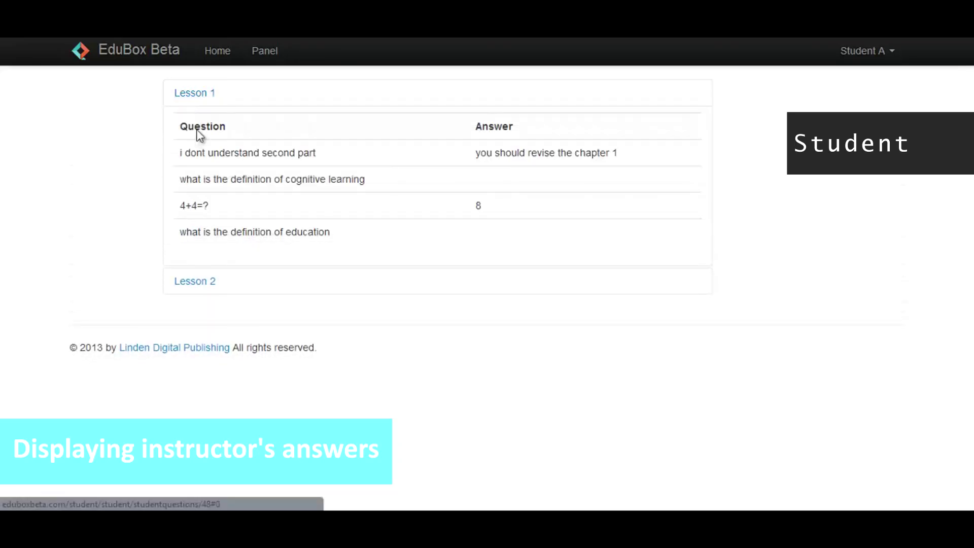